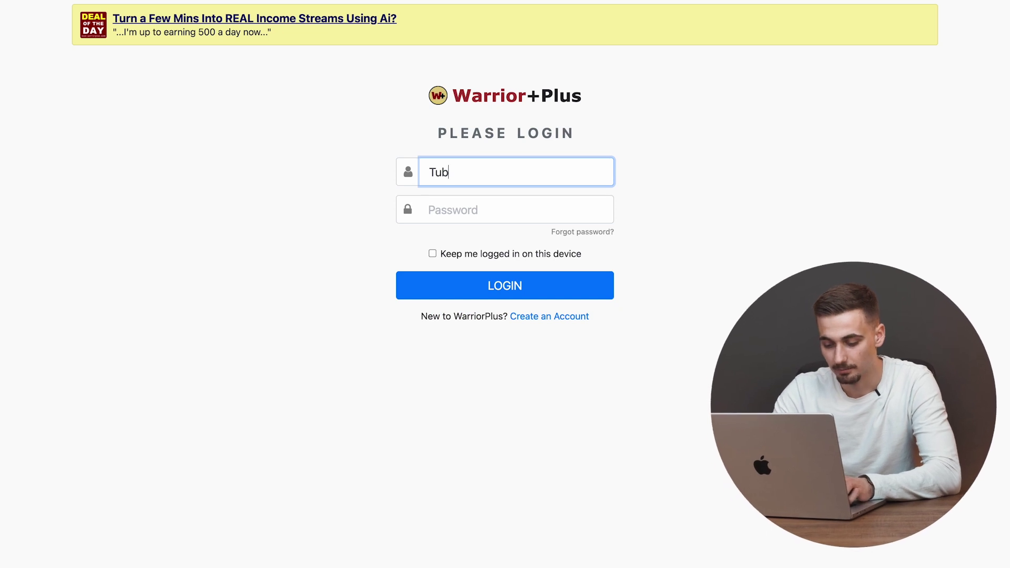
text(eCash)
Log into WarriorPlus and highlight the $6,412.30 Last 7 Days total on the Affiliate Dashboard
key(Tab)
text(******)
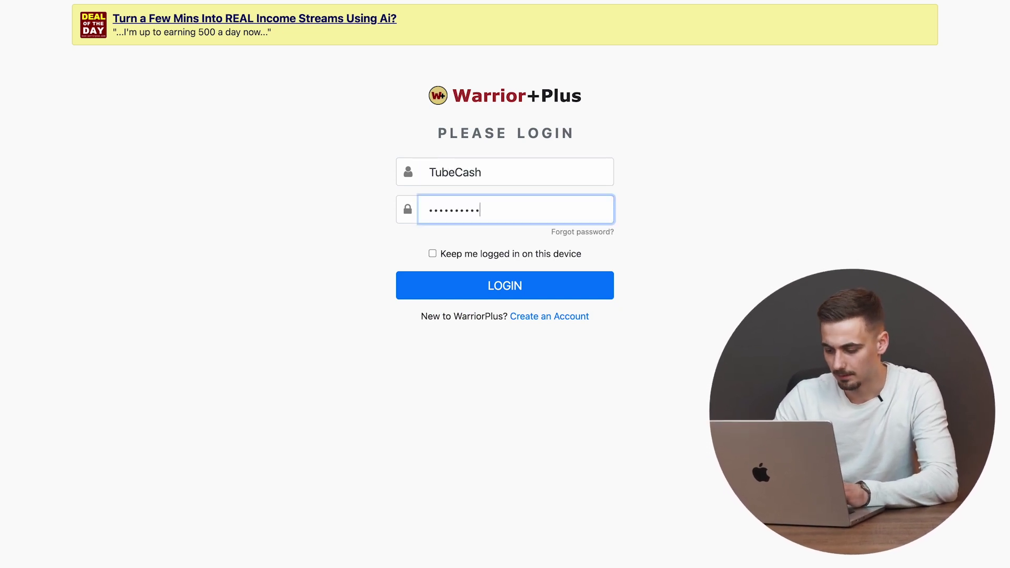
key(Return)
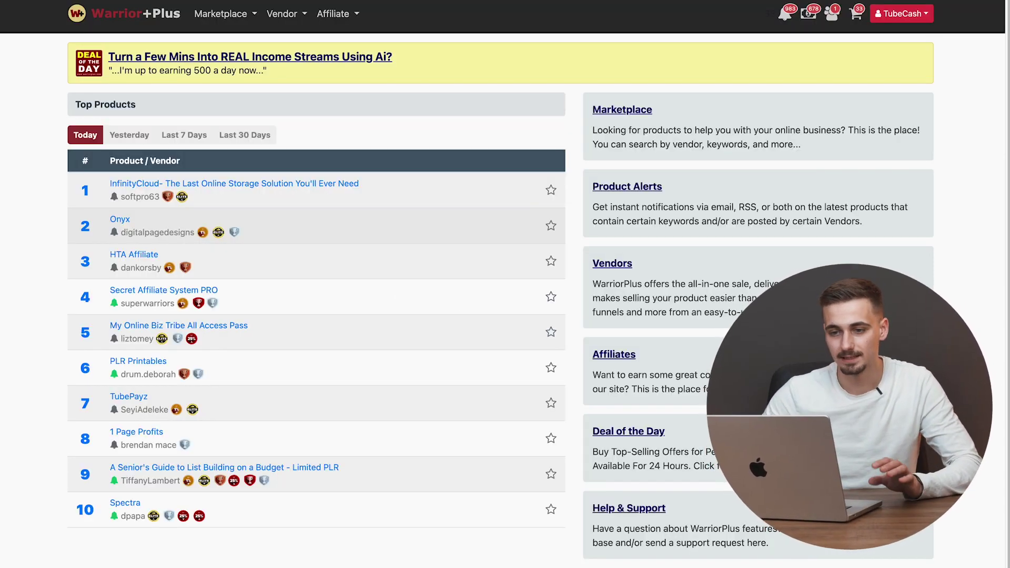
click(347, 15)
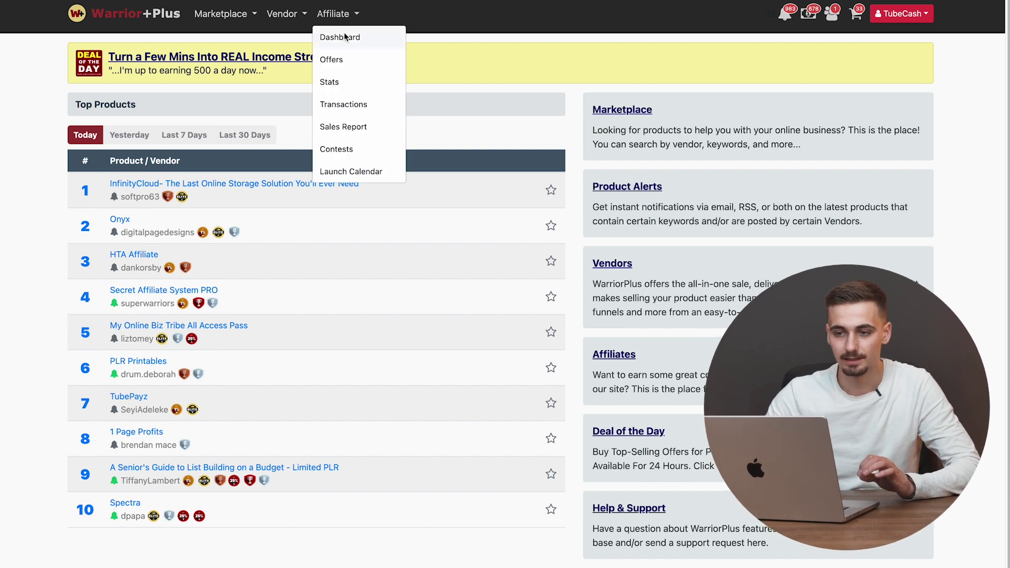
click(345, 37)
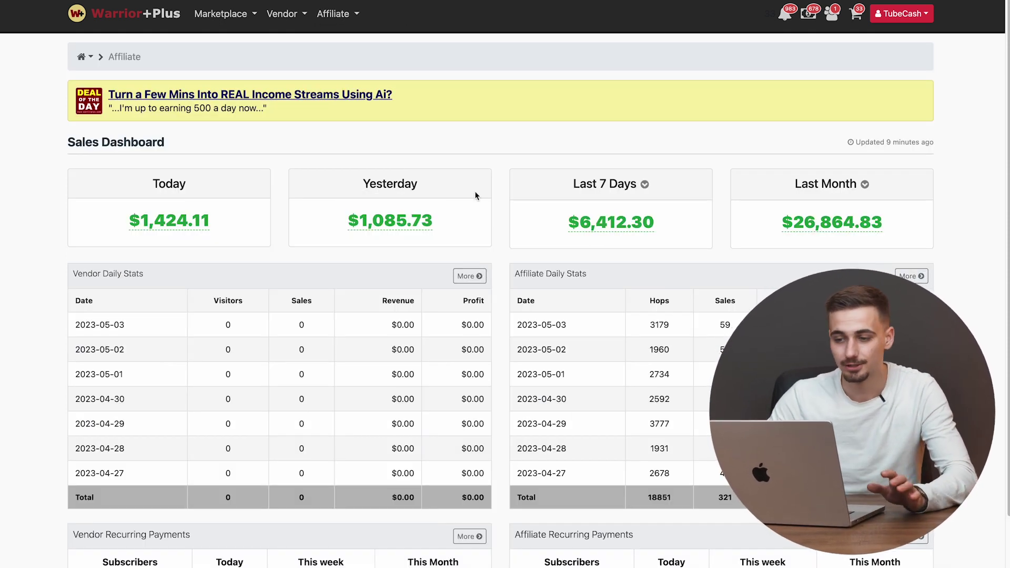
mouse_move(611, 222)
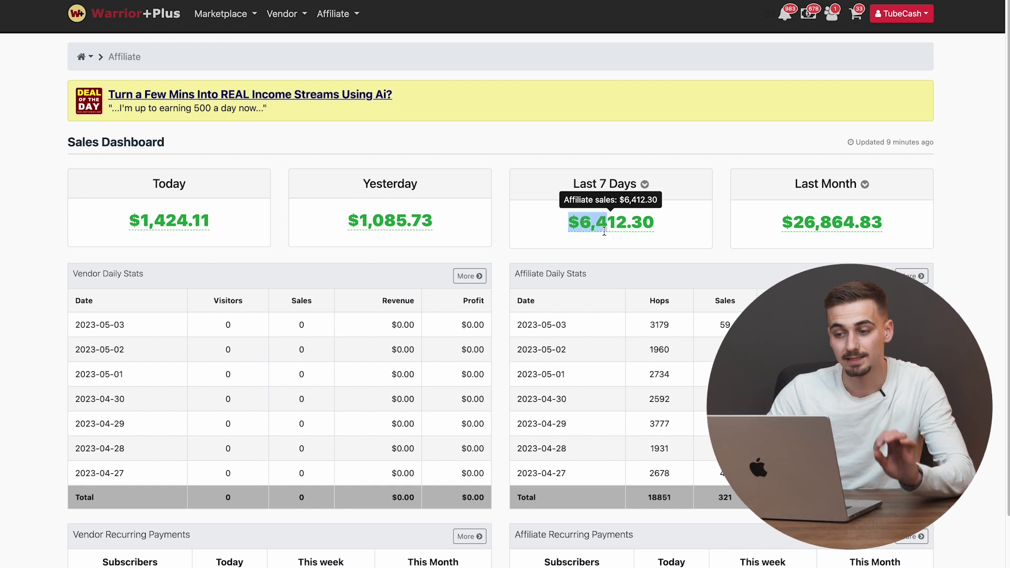
drag(605, 231, 655, 232)
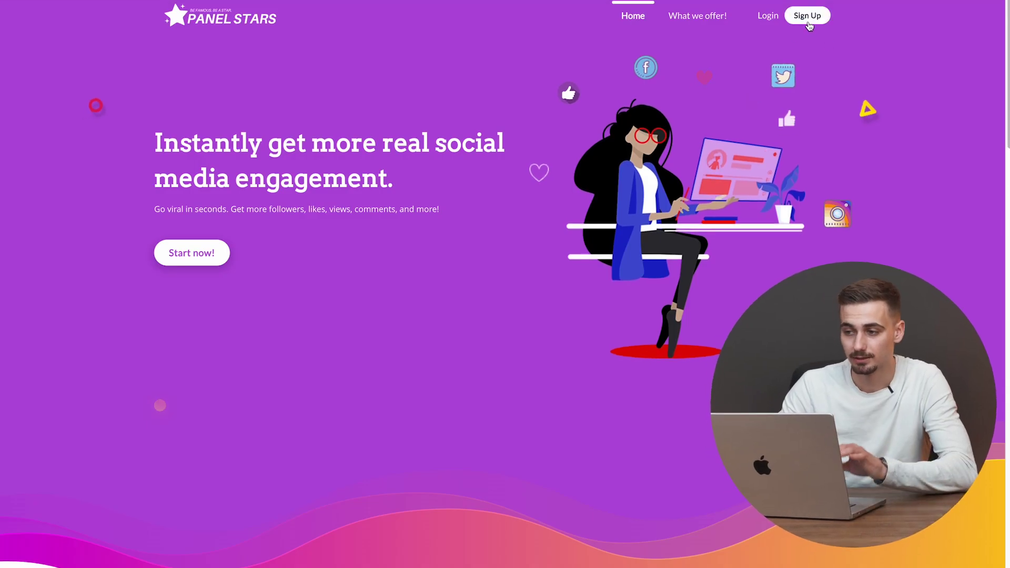
Start creating a Panel Stars account using Sign Up
click(807, 17)
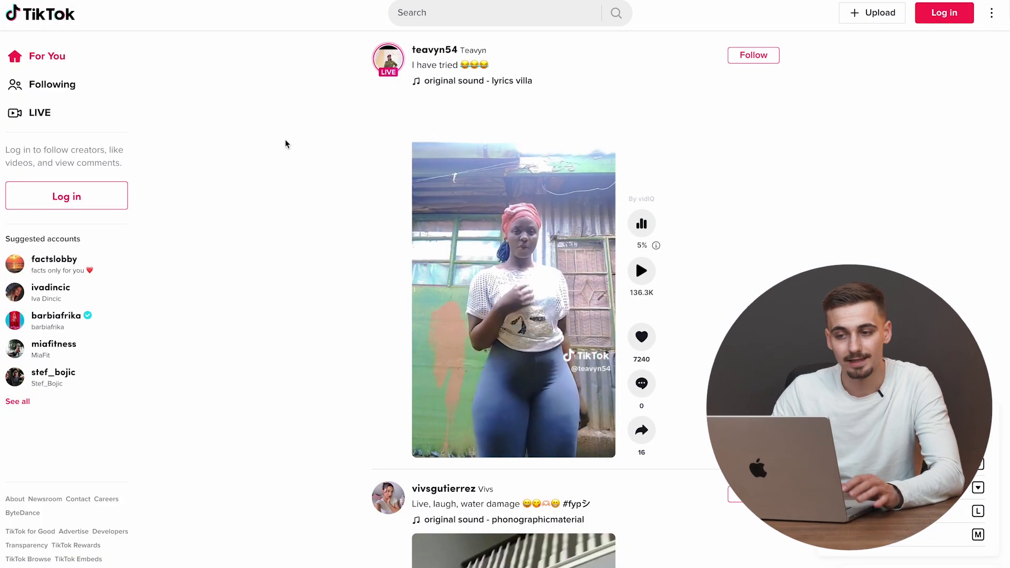
scroll(285, 143, down, 2)
scroll(288, 144, down, 1)
scroll(290, 144, down, 6)
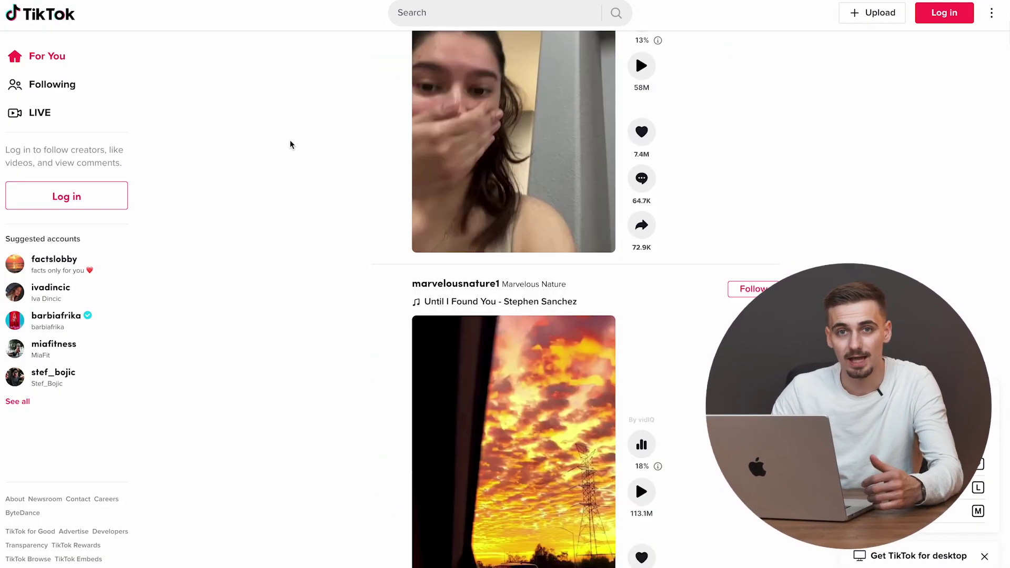
scroll(290, 145, down, 5)
scroll(291, 144, down, 1)
scroll(290, 144, down, 8)
scroll(293, 141, down, 8)
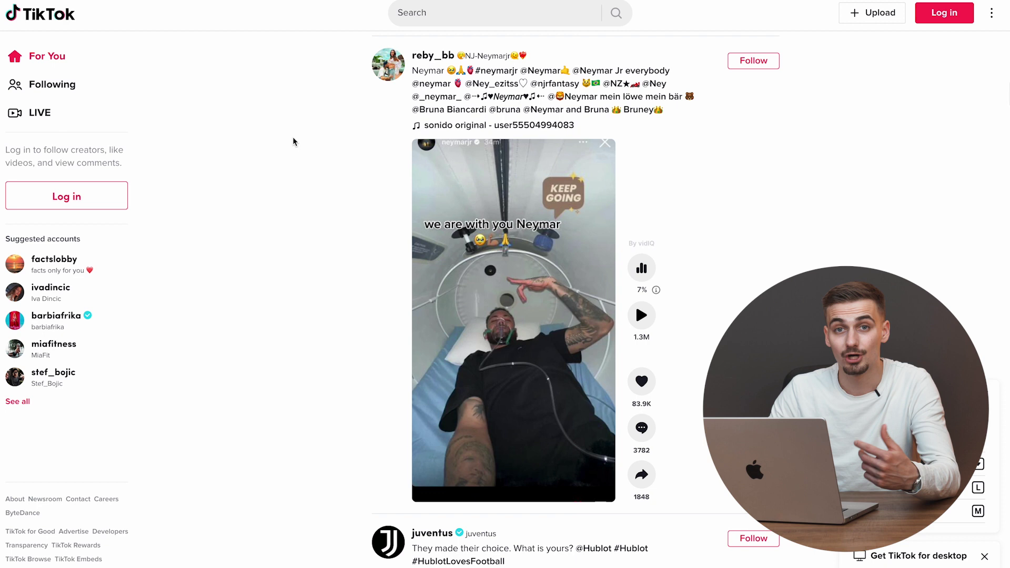
scroll(293, 141, down, 4)
scroll(295, 139, down, 1)
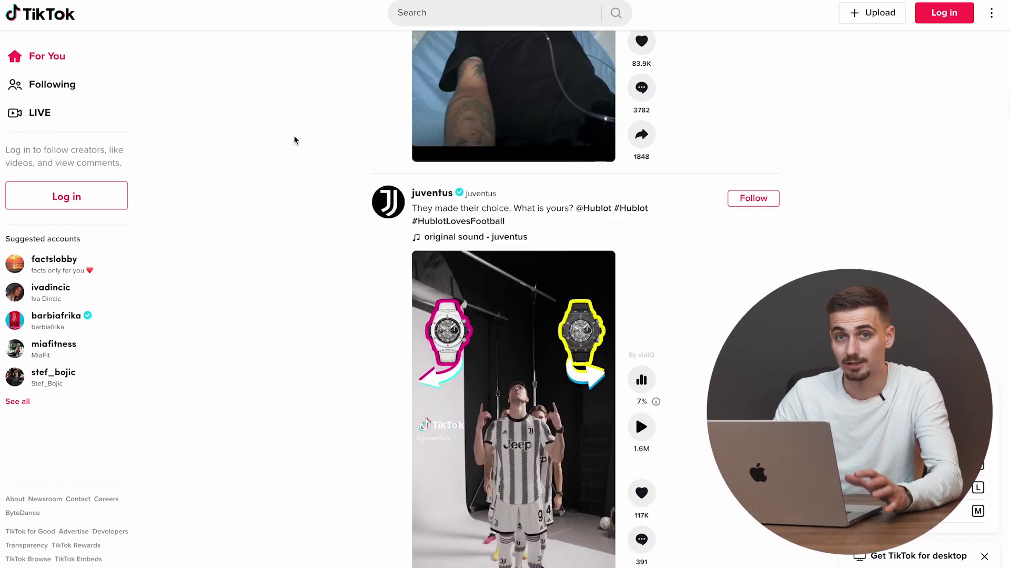
scroll(295, 139, down, 3)
scroll(294, 140, down, 4)
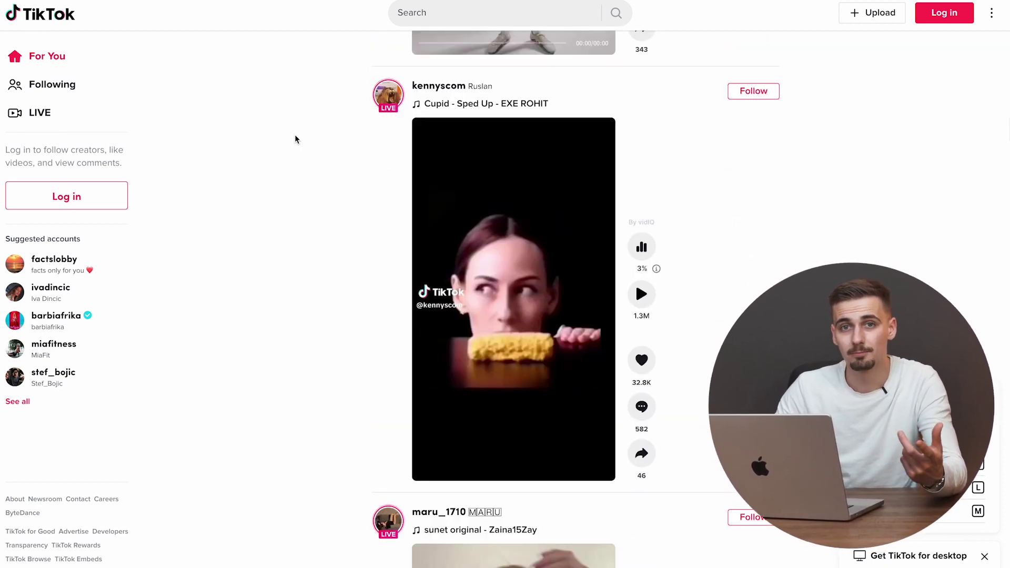
scroll(295, 135, down, 4)
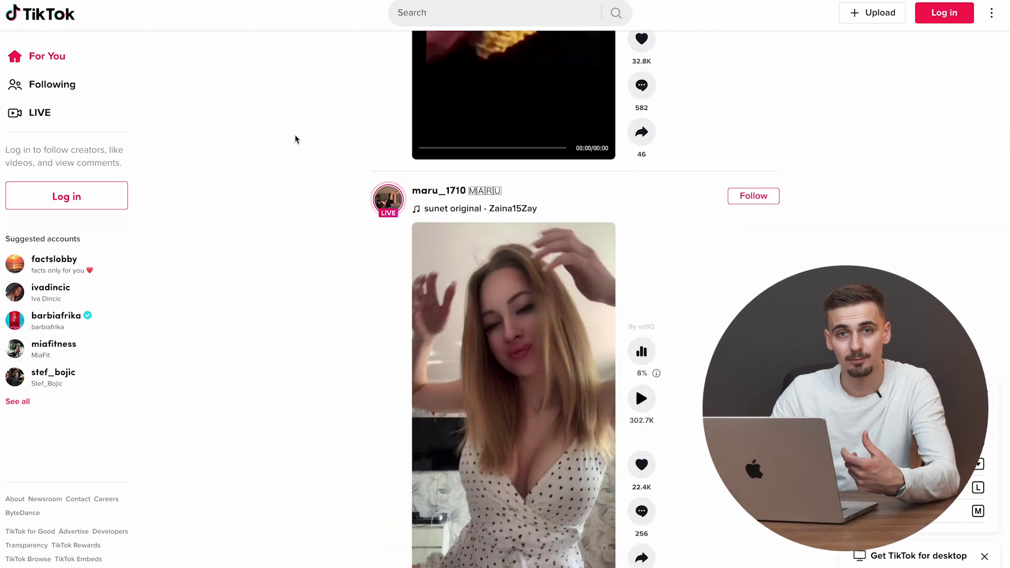
scroll(295, 136, down, 4)
scroll(295, 135, down, 2)
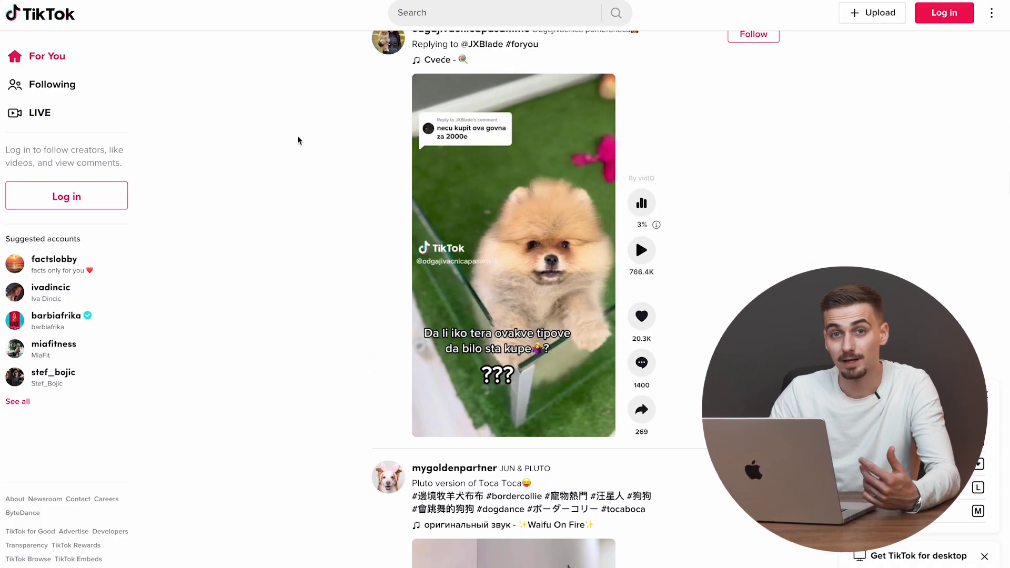
scroll(298, 136, down, 2)
scroll(297, 137, down, 1)
scroll(298, 138, down, 2)
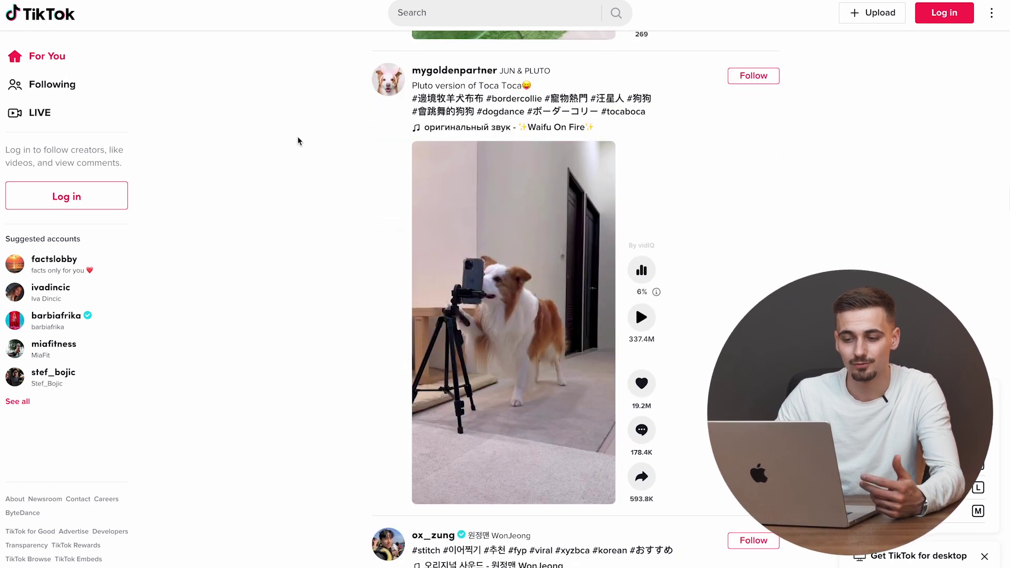
scroll(297, 138, down, 3)
scroll(298, 138, down, 3)
scroll(298, 141, down, 5)
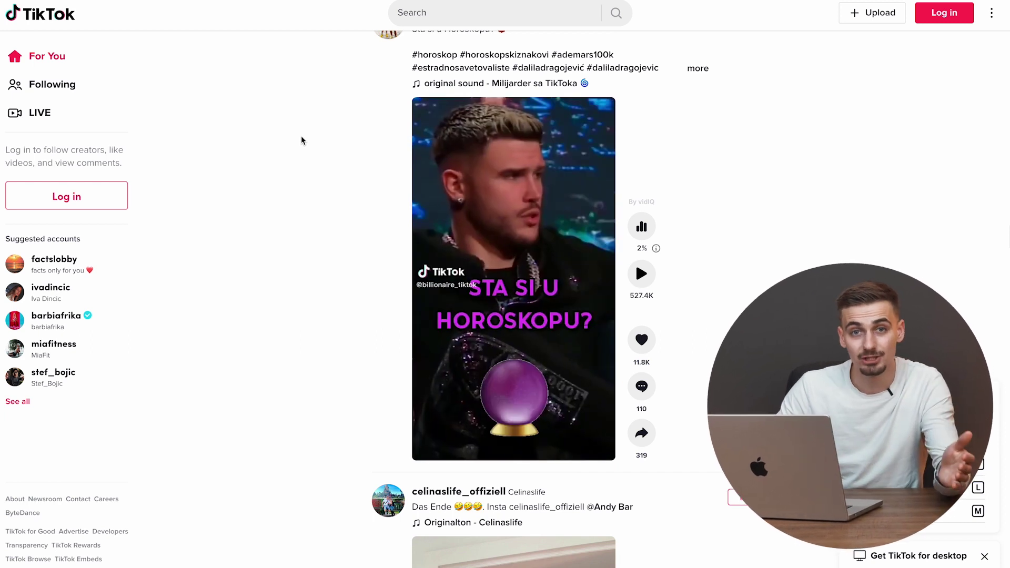
scroll(301, 136, down, 2)
scroll(301, 136, down, 4)
scroll(301, 136, down, 5)
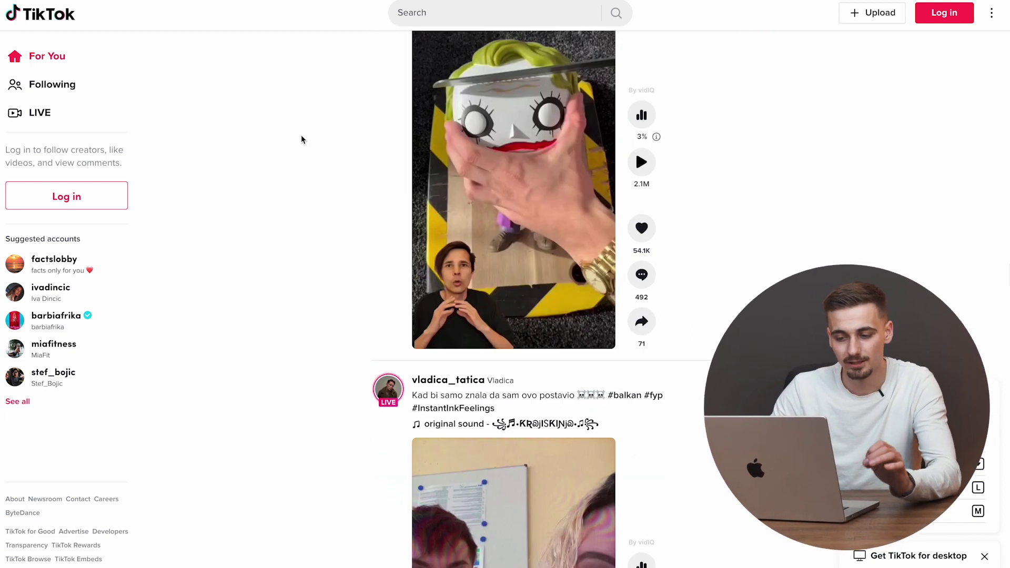
scroll(301, 139, down, 2)
scroll(300, 139, down, 3)
scroll(301, 139, down, 5)
scroll(301, 139, down, 2)
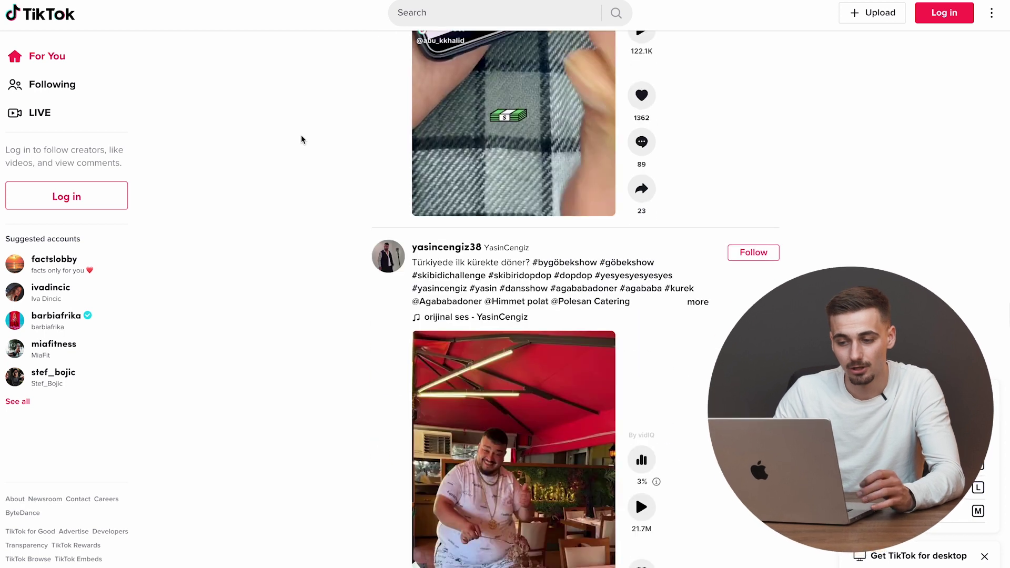
scroll(301, 135, down, 4)
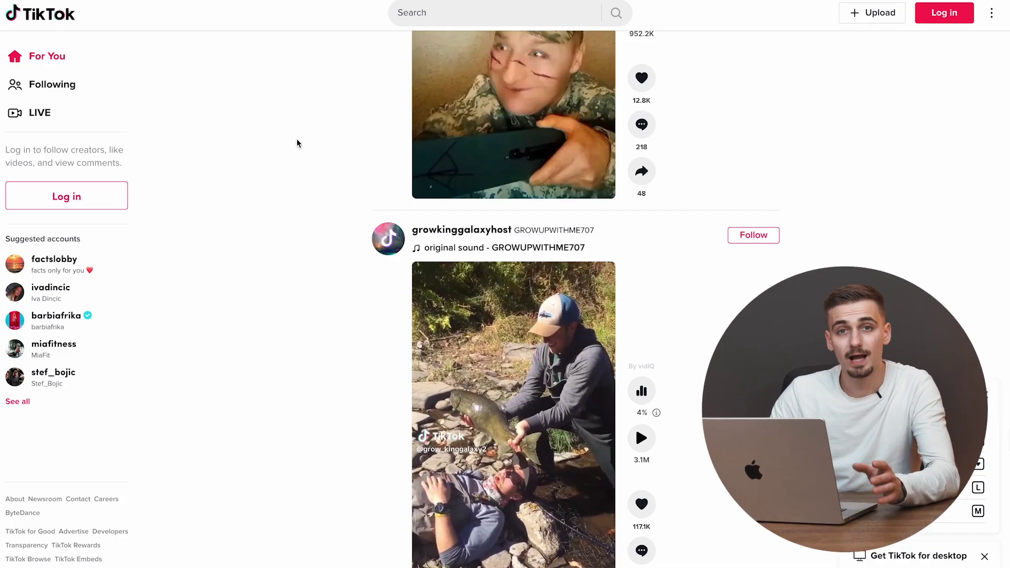
Open the growkinggalaxyhost creator profile from a post in the For You feed
click(451, 228)
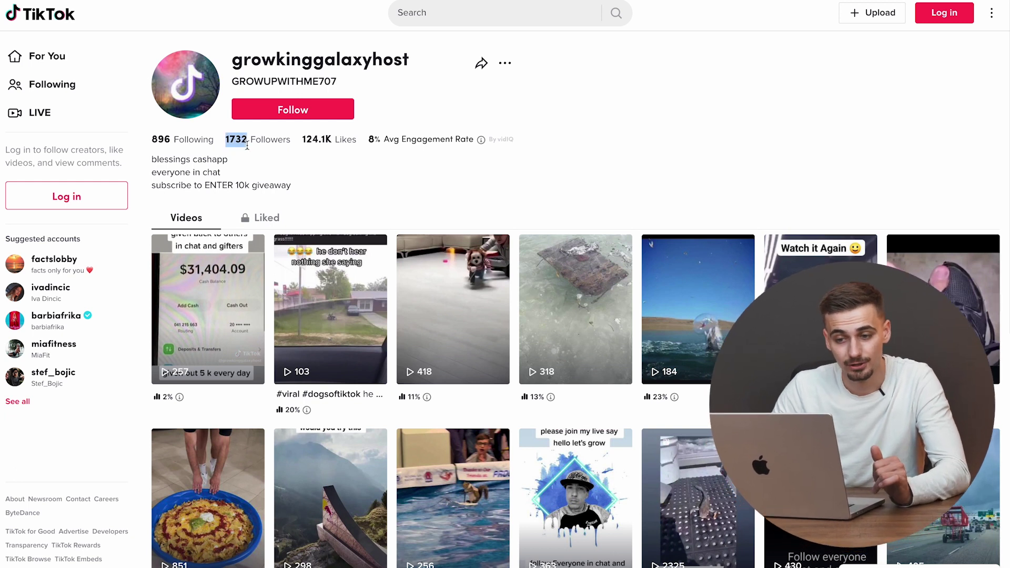
Highlight the 124.1K likes and 8% average engagement rate stats, then clear the highlight
drag(304, 141, 344, 149)
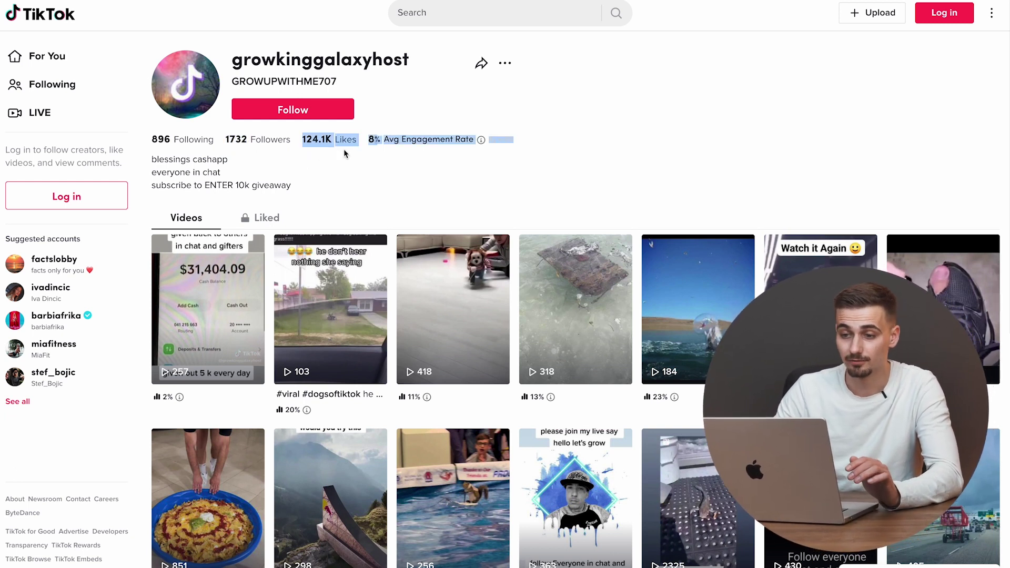
click(375, 150)
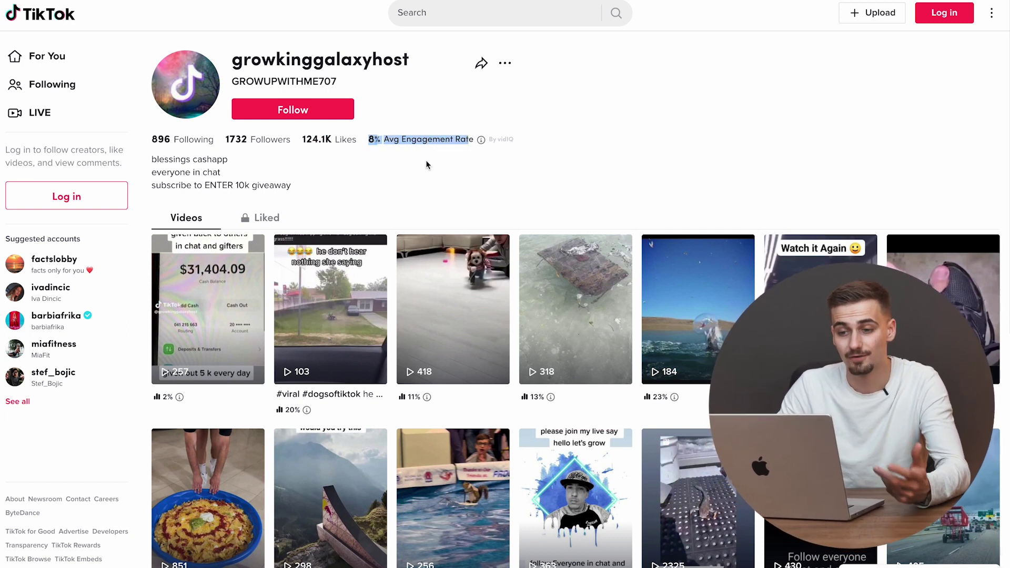
click(427, 162)
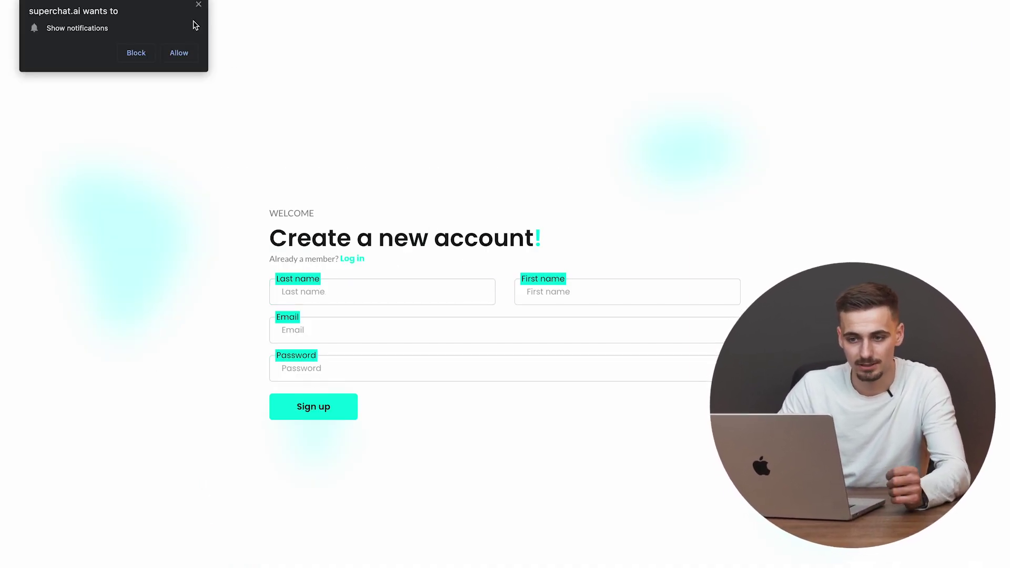
Block the SuperChat notification permission request
click(320, 322)
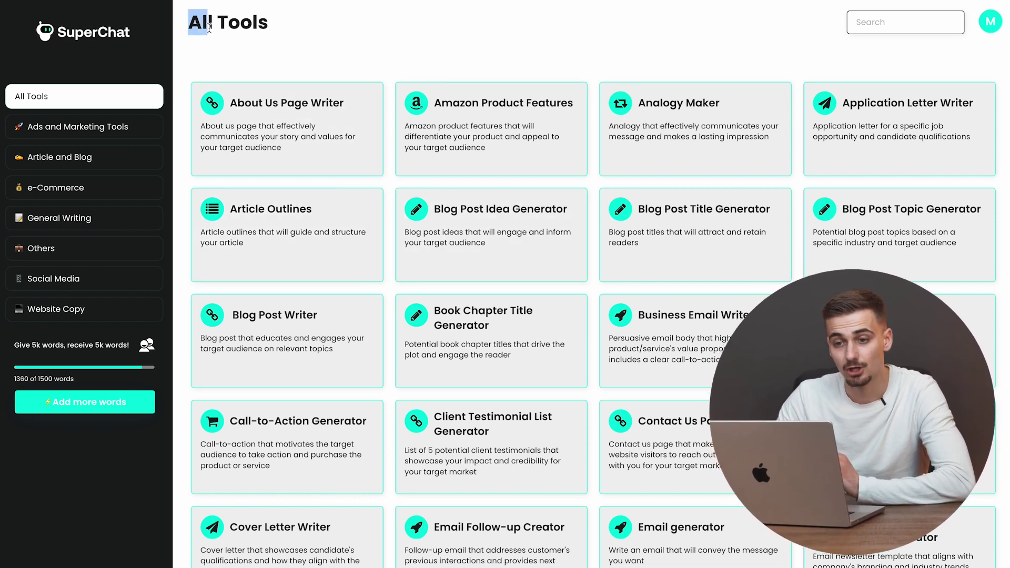
scroll(402, 170, down, 2)
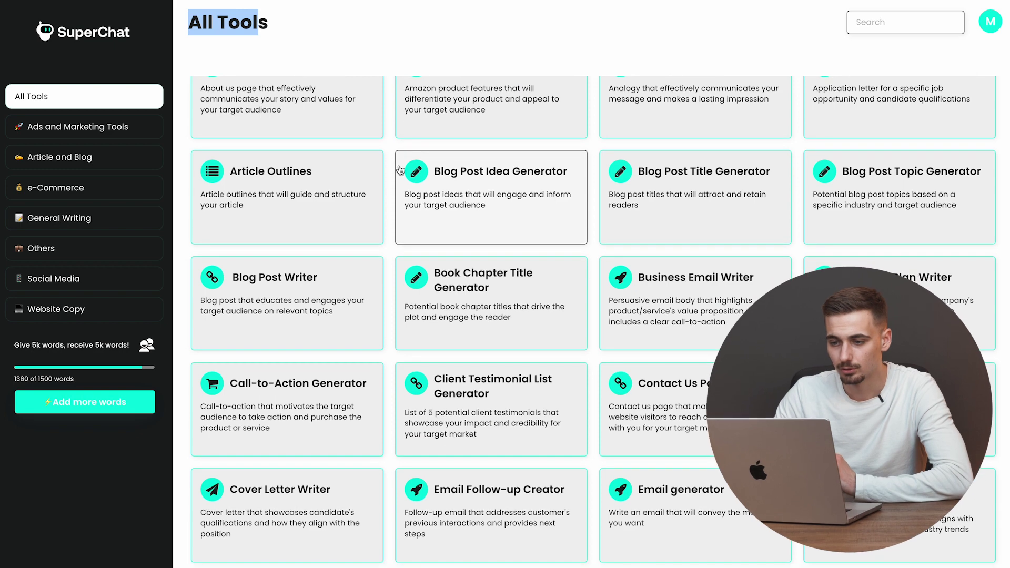
scroll(409, 197, down, 1)
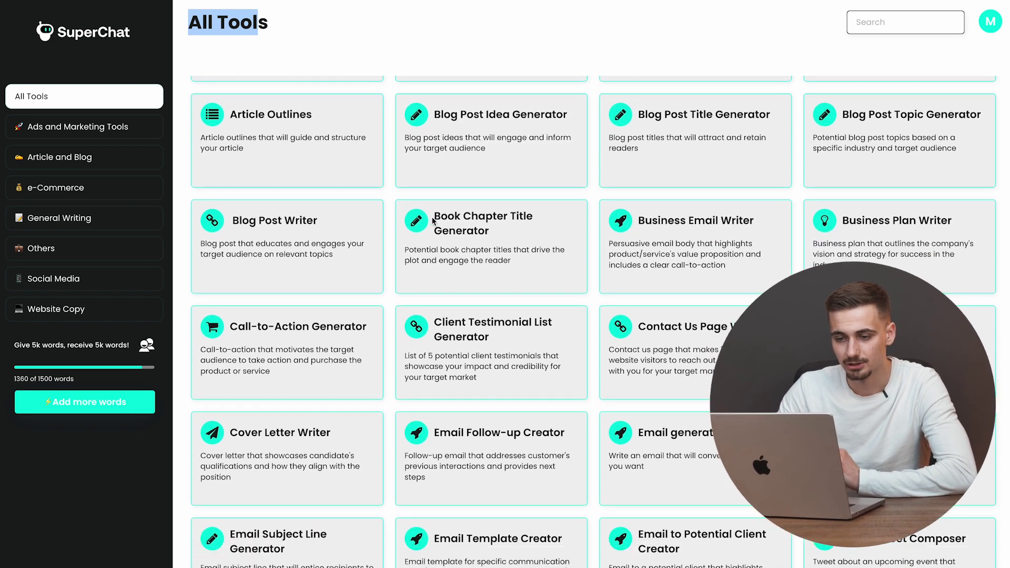
scroll(413, 209, down, 2)
scroll(419, 223, down, 3)
scroll(419, 221, down, 2)
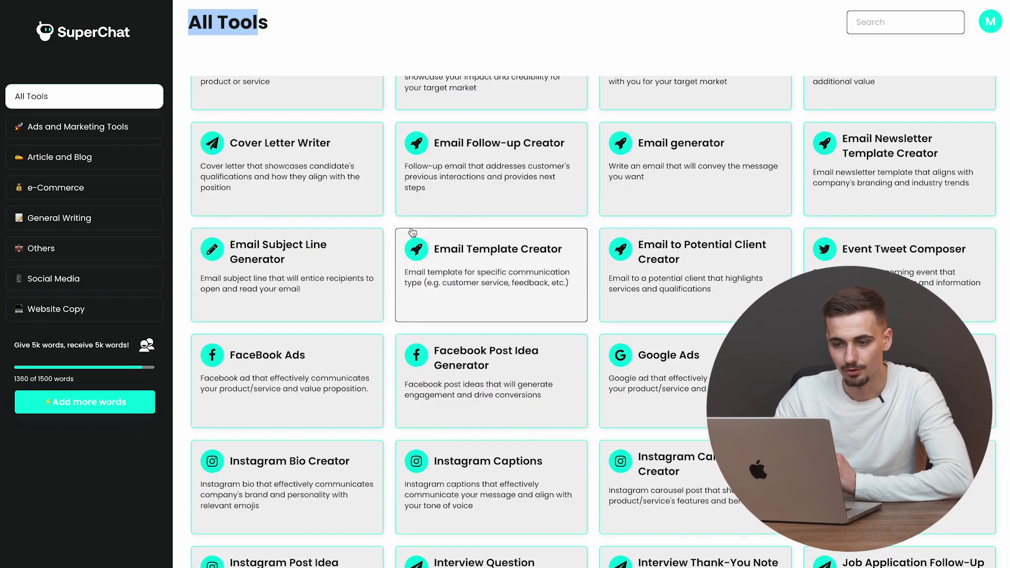
scroll(417, 241, down, 10)
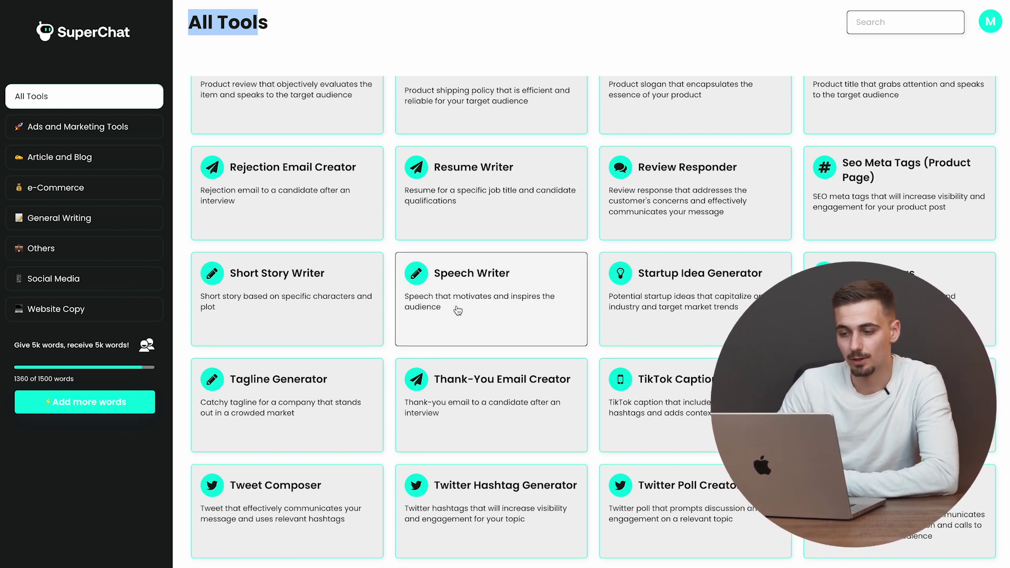
scroll(665, 286, up, 1)
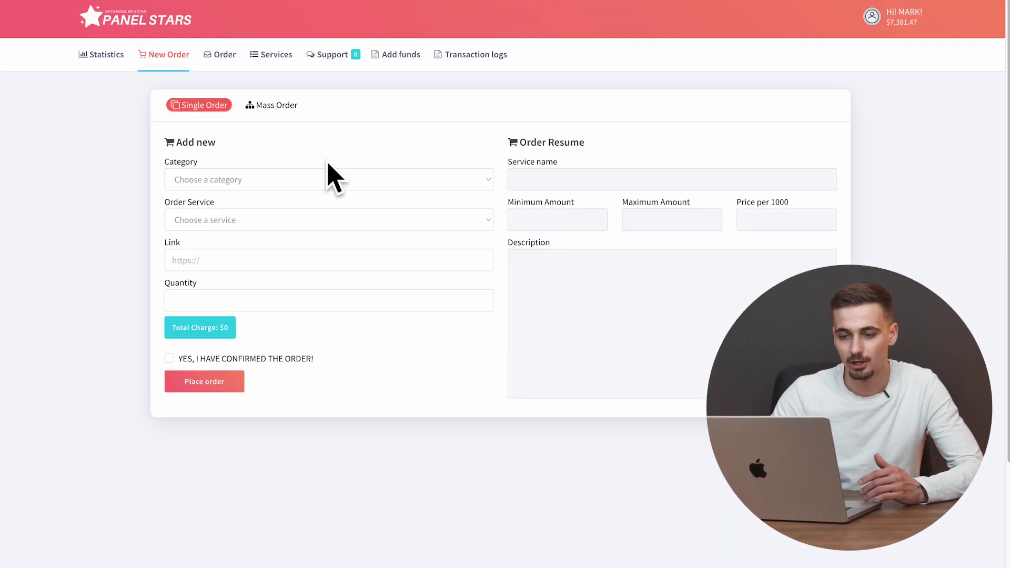
Show the New Order category list to find TIK TOK VIEWS
click(330, 180)
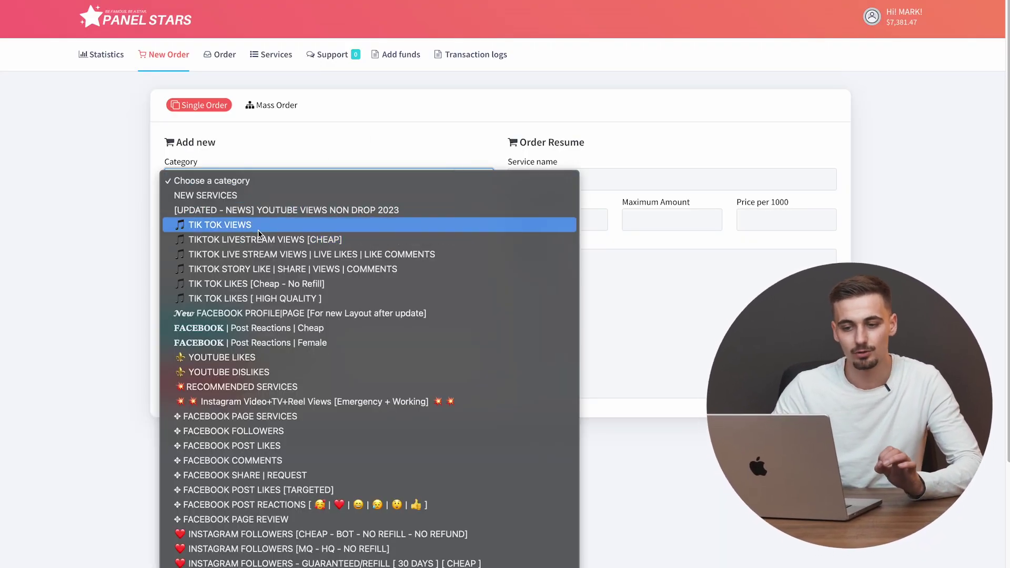